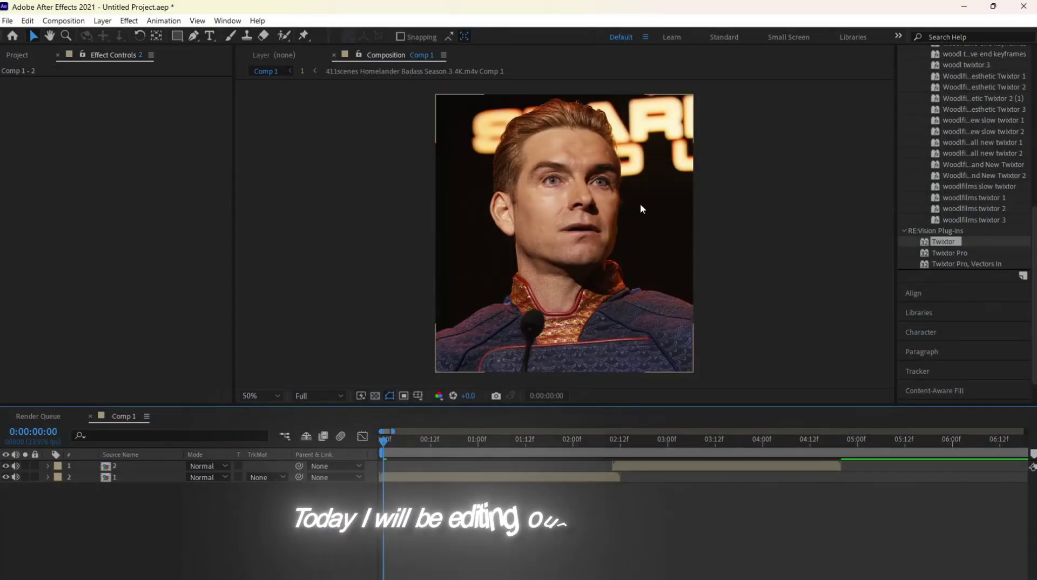
- Find the S_BlurMoCurves effect by searching for "blurmocu" and apply it to clip 1
key("space")
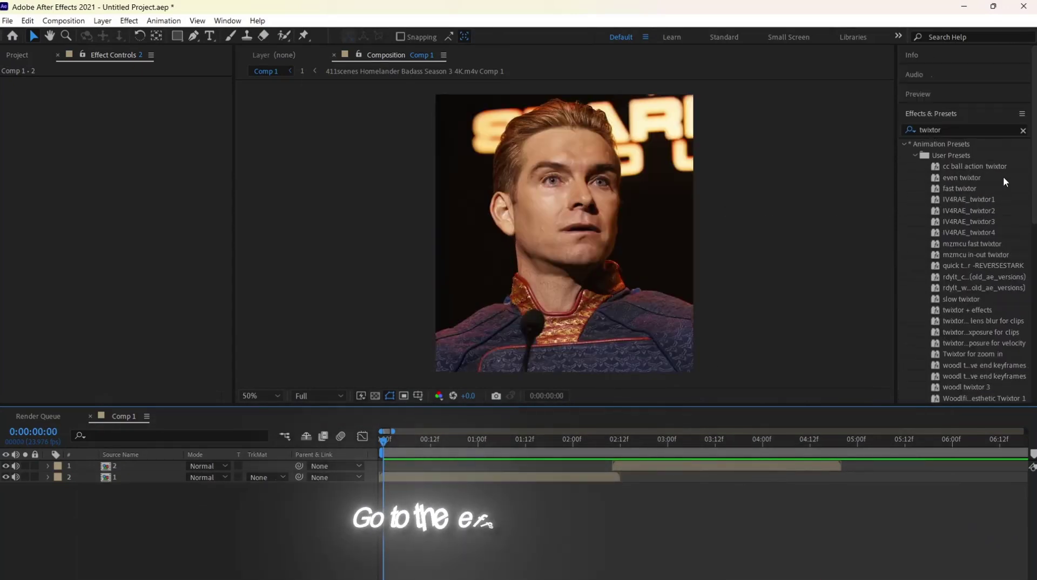
left_click_drag(997, 130, 745, 127)
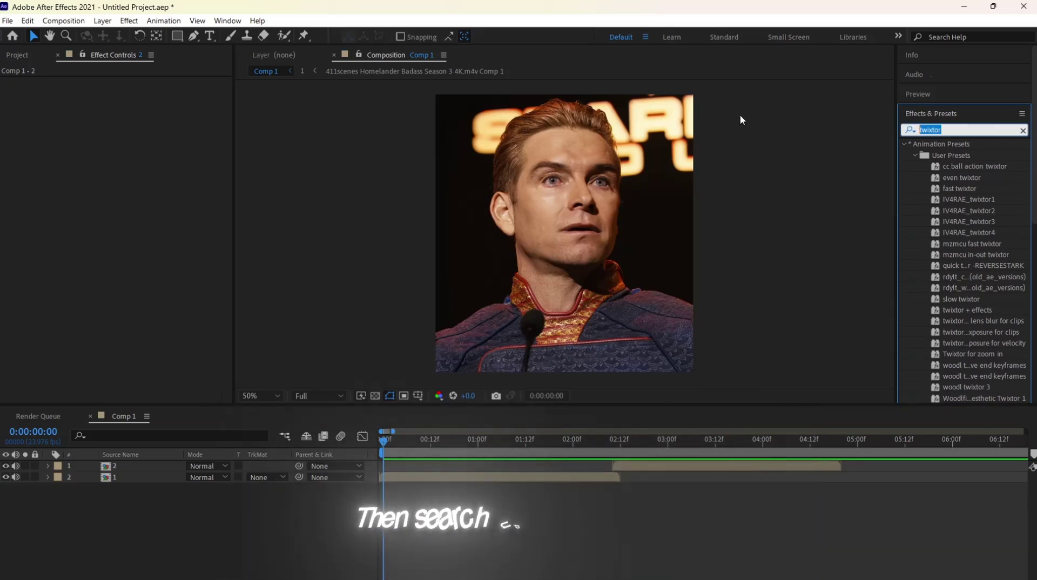
type("blurmocu")
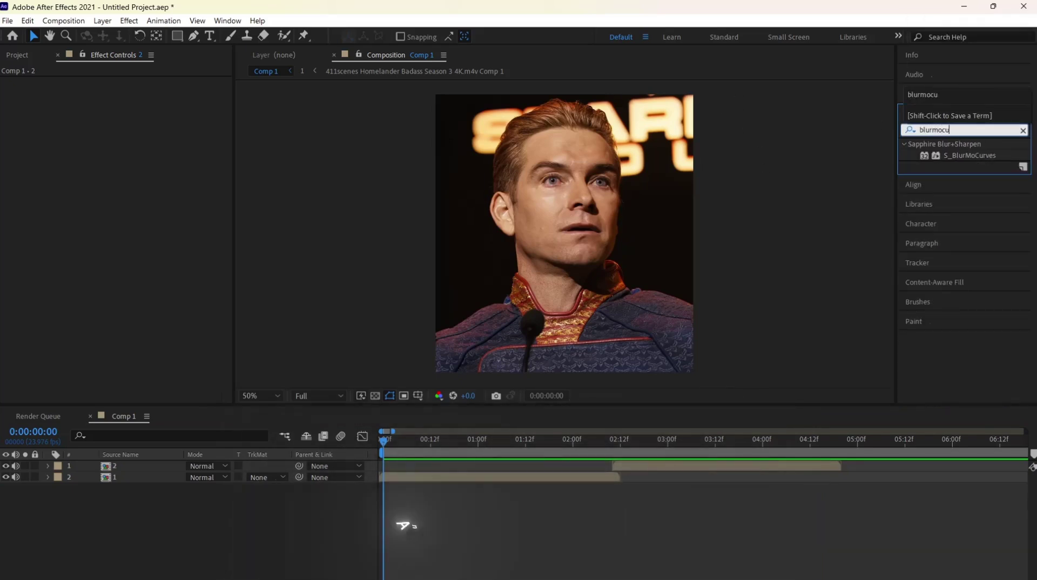
left_click_drag(968, 154, 907, 191)
left_click_drag(493, 485, 496, 478)
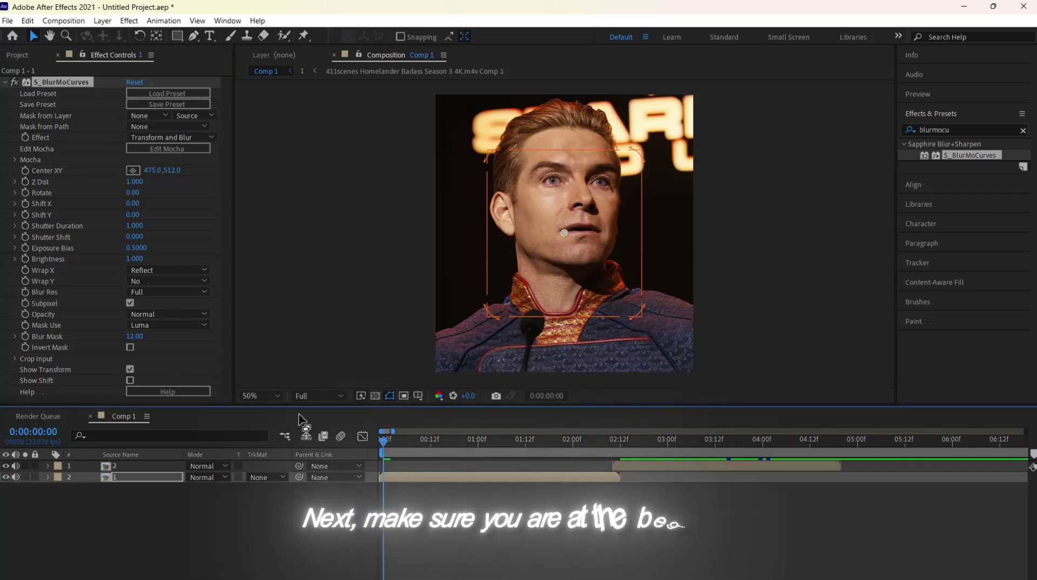
- Start keyframing Shift X of S_BlurMoCurves at the first frame of clip 1 with a value of 160
left_click(25, 208)
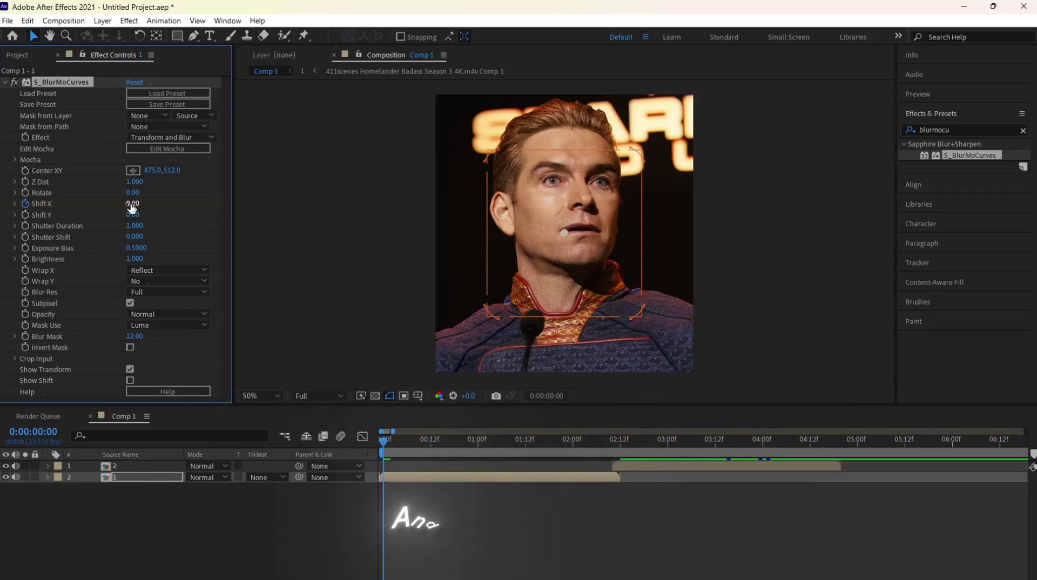
type("16")
type("0")
key("Return")
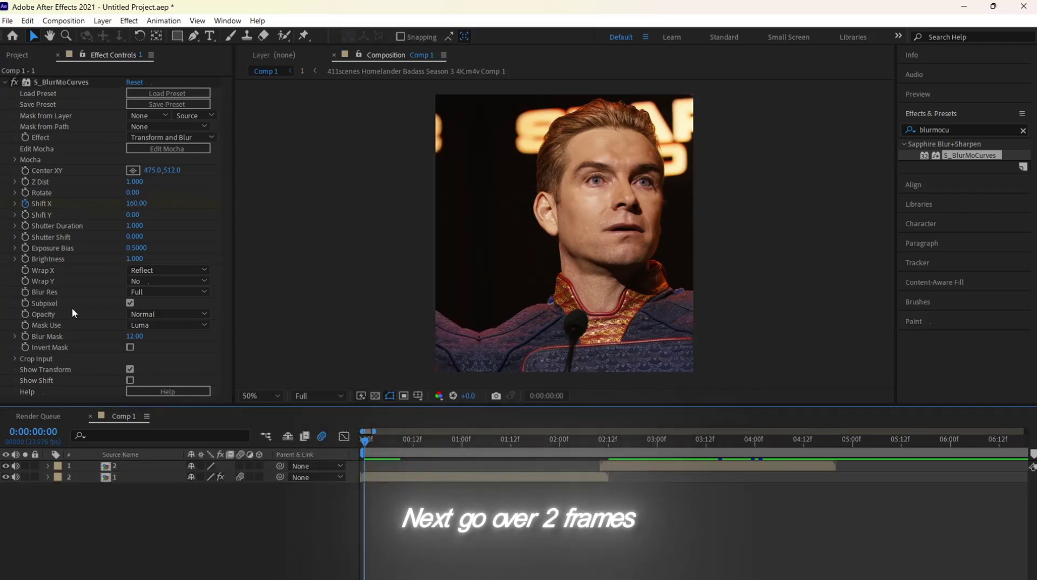
- Advance two frames to 0:00:00:02 and keyframe Shift X at -580
key("Page_Down")
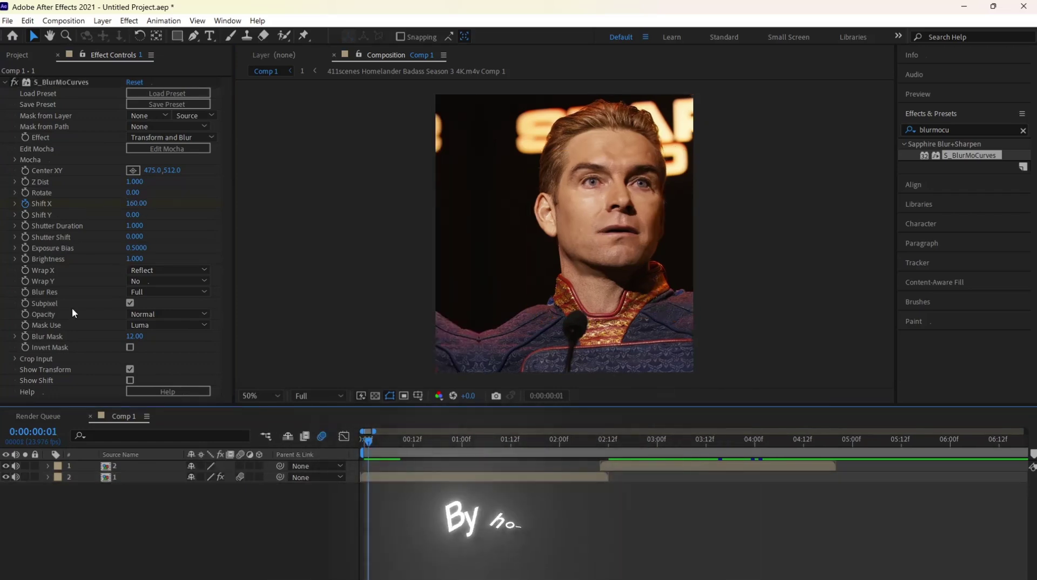
key("Page_Down")
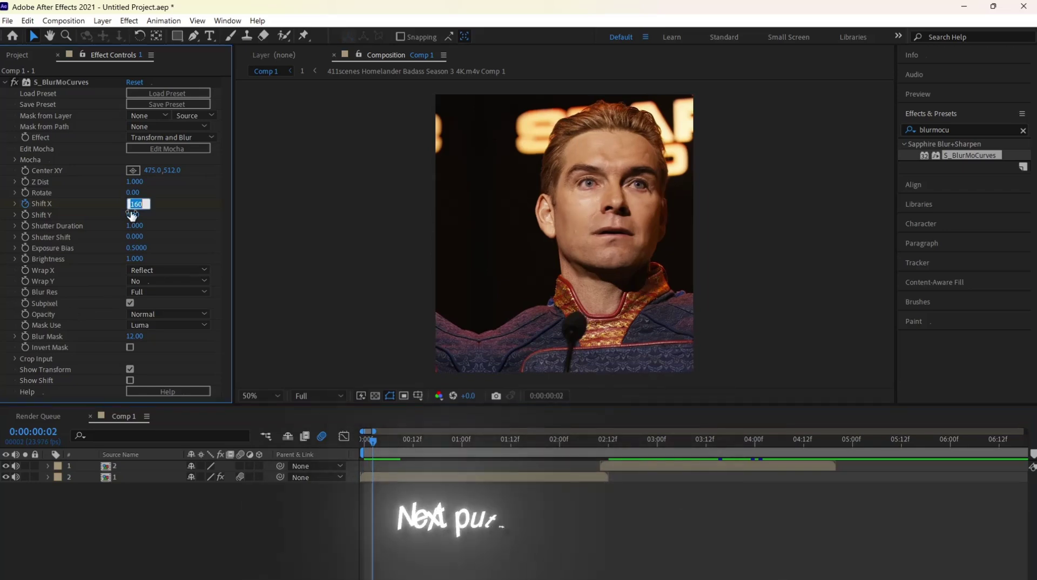
type("-580")
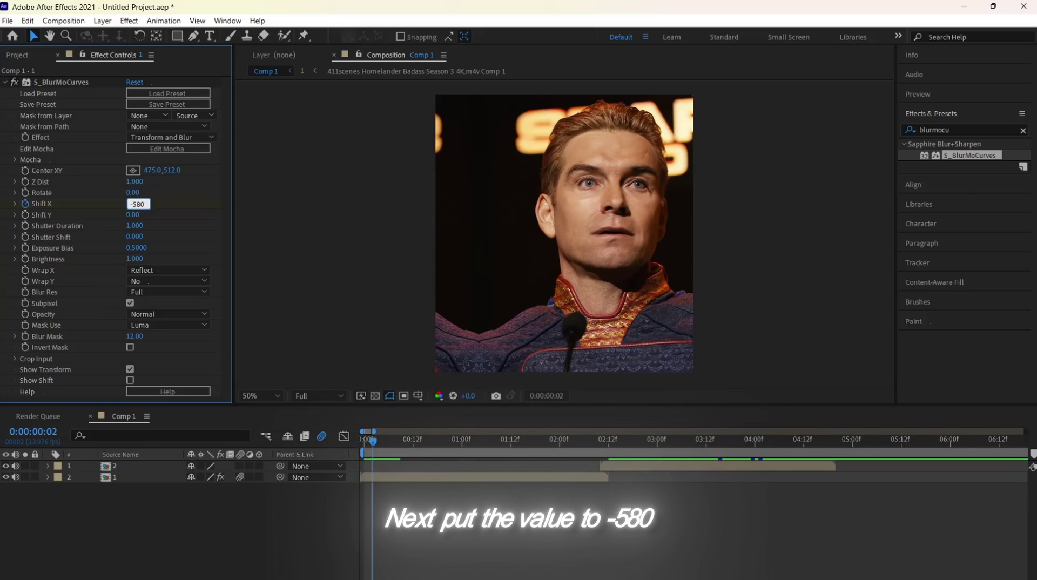
key("Return")
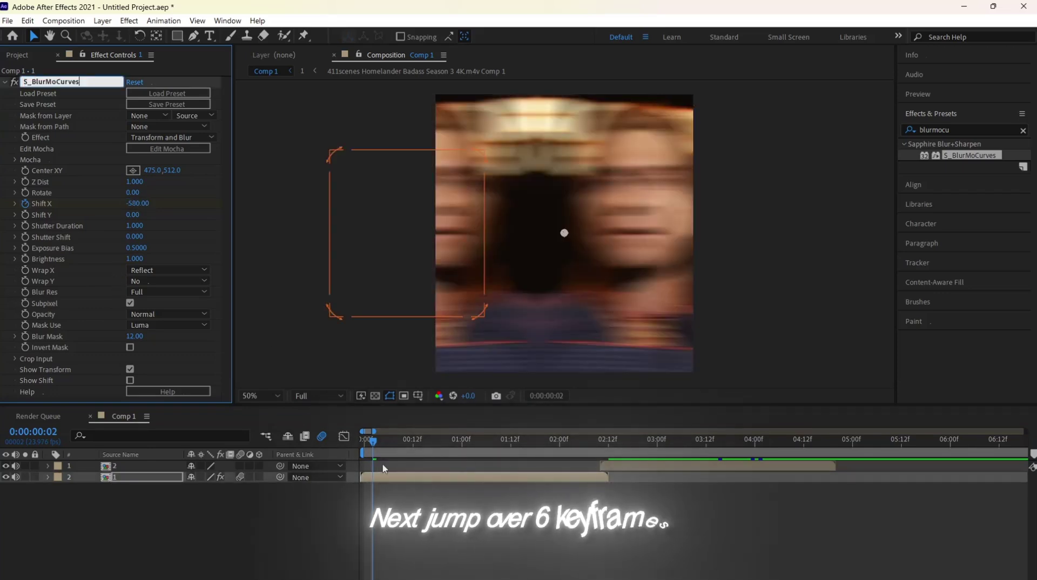
- Advance six frames to 0:00:00:08 and keyframe Shift X at 60
left_click(376, 452)
key("Page_Down")
key("Page_Down")
key("Page_Down")
key("Page_Down")
key("Page_Down")
key("Page_Down")
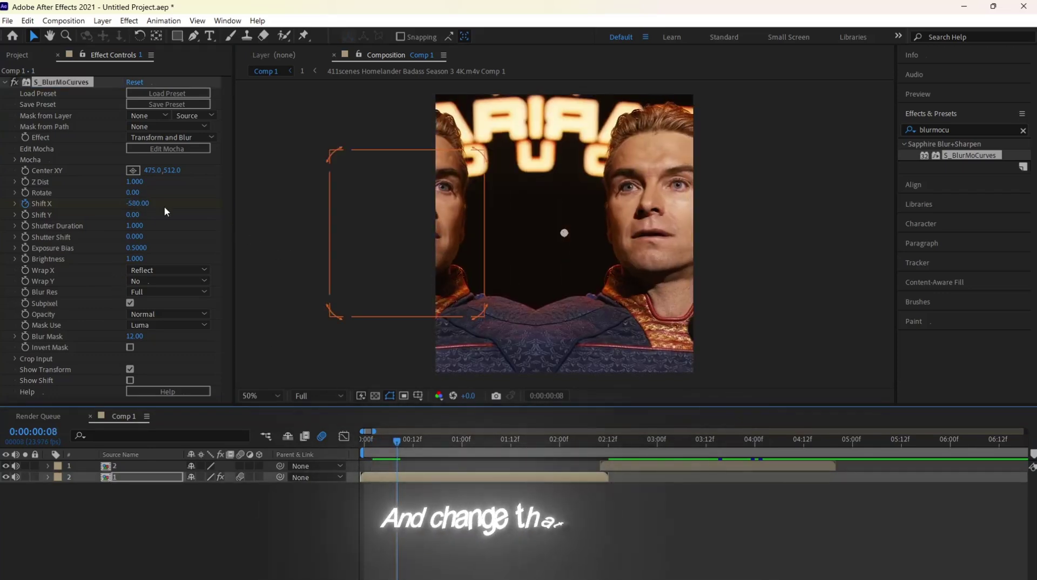
type("60")
key("Return")
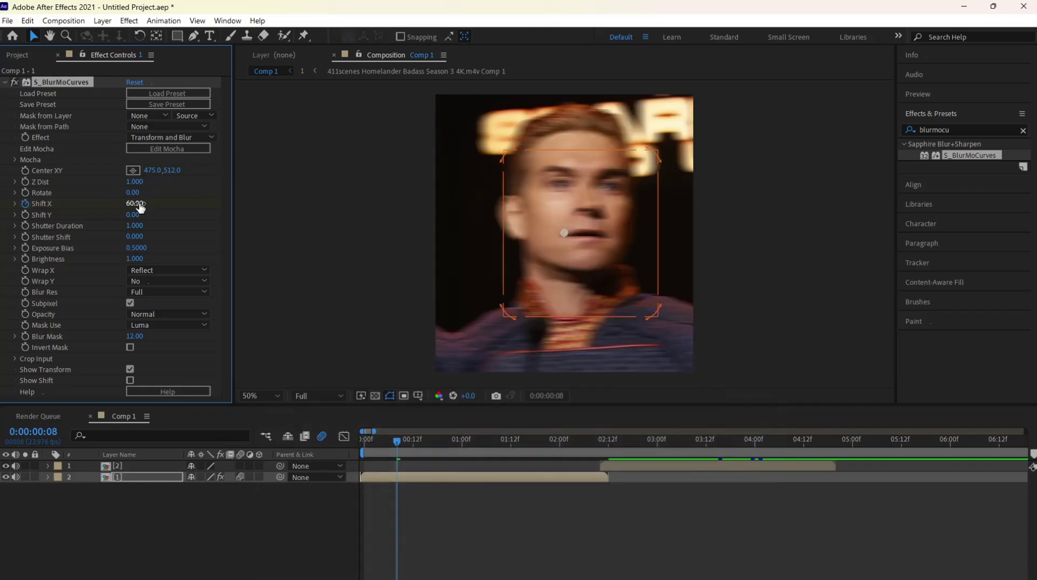
- Advance eight frames to 0:00:00:16 and keyframe Shift X at -20
key("Page_Down")
key("Page_Down")
key("Page_Down")
key("Page_Down")
key("Page_Down")
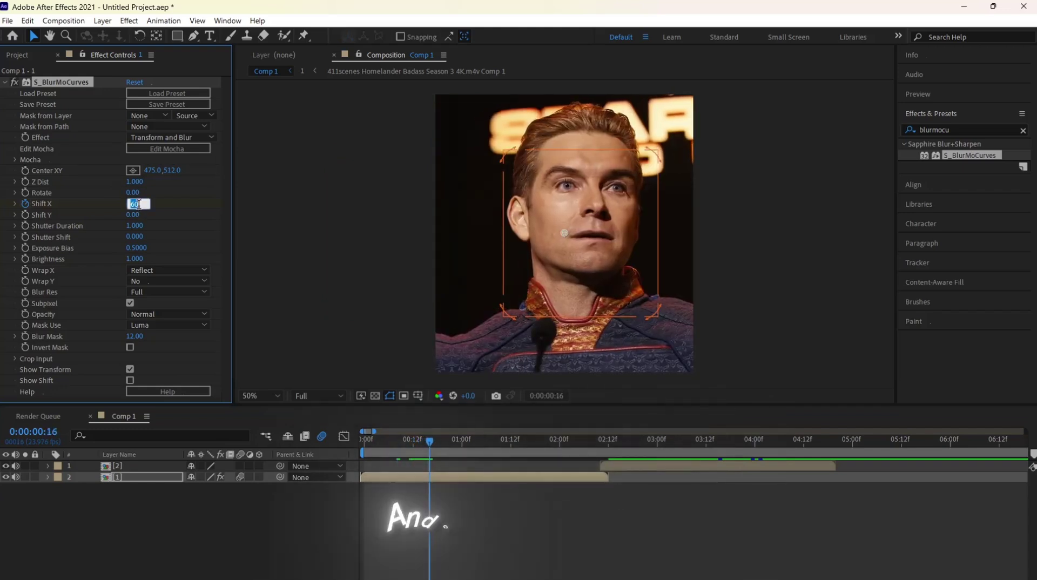
type("-20")
key("Return")
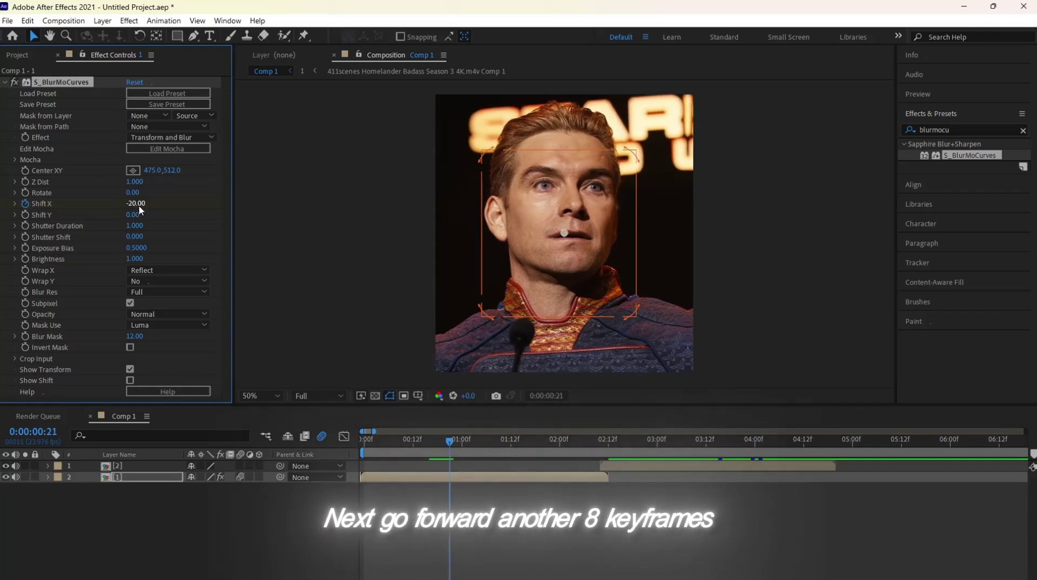
- Keyframe Shift X at 0 at 0:00:01:00 and play the clip from the start
left_click(138, 204)
type("0")
key("Return")
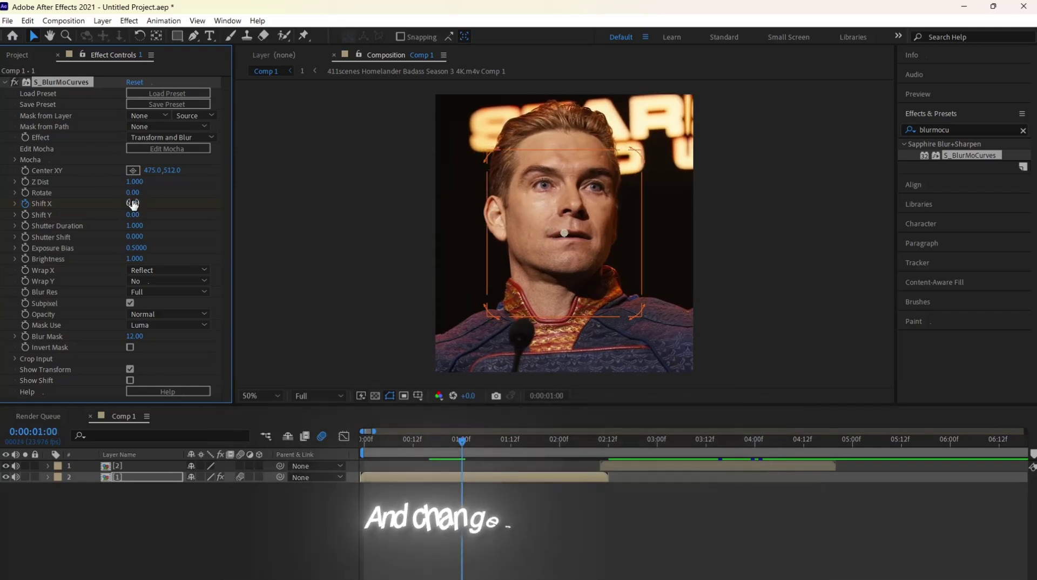
left_click_drag(410, 446, 319, 476)
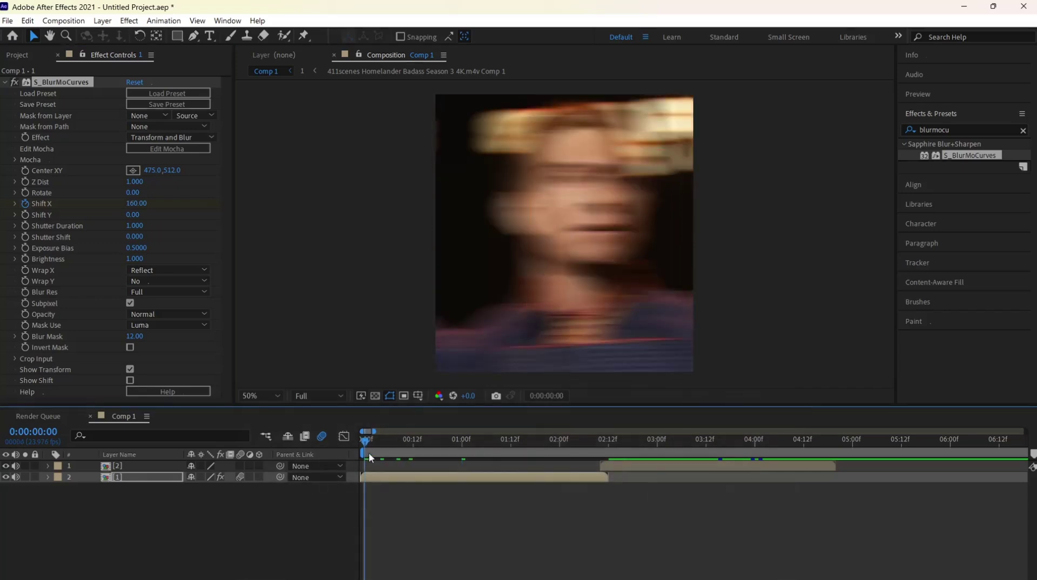
key("space")
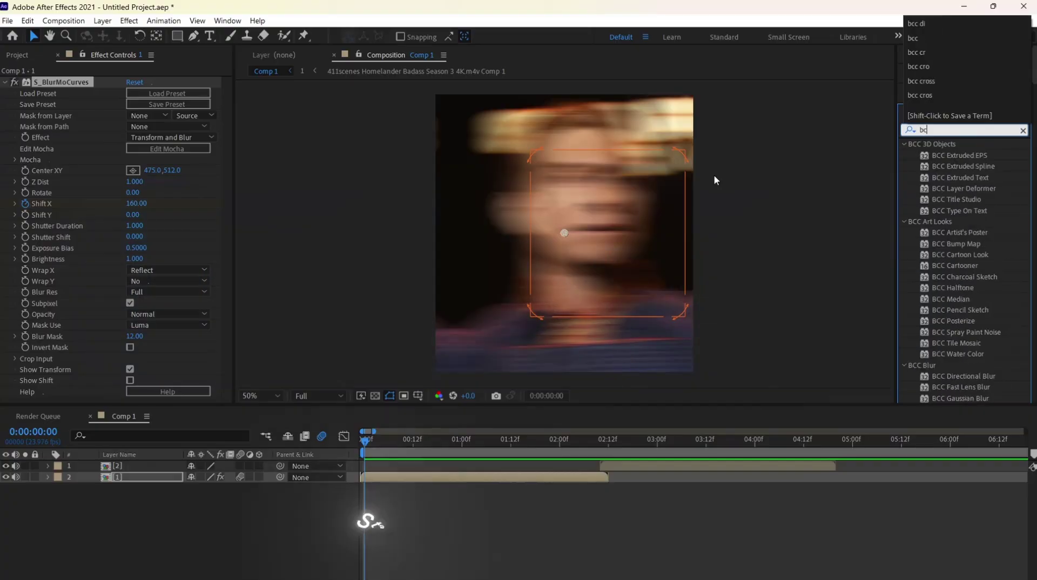
- Apply BCC Directional Blur to clip 1 and set its angle to 270°
type("bcc direc")
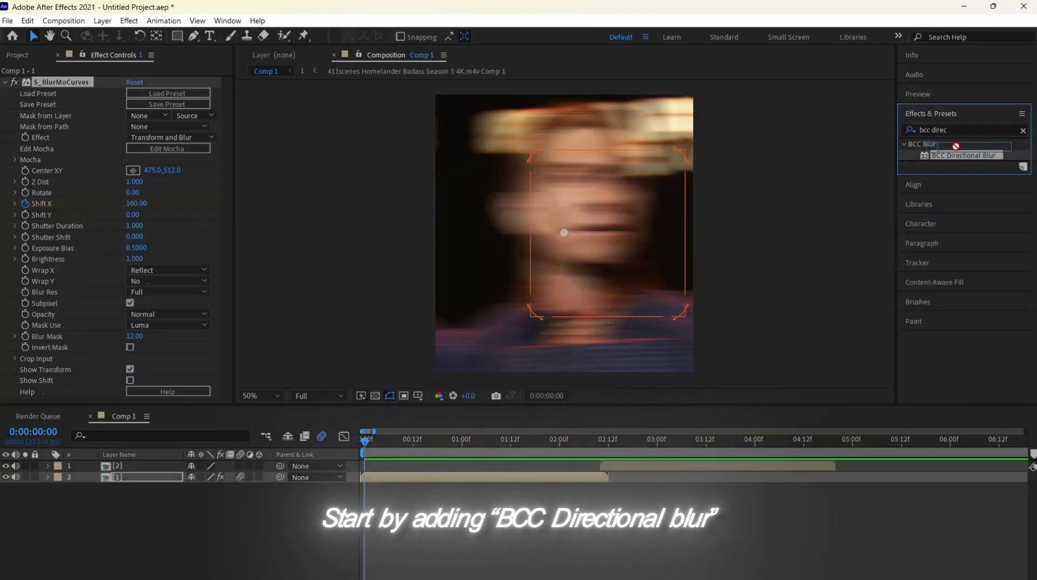
left_click_drag(956, 157, 438, 481)
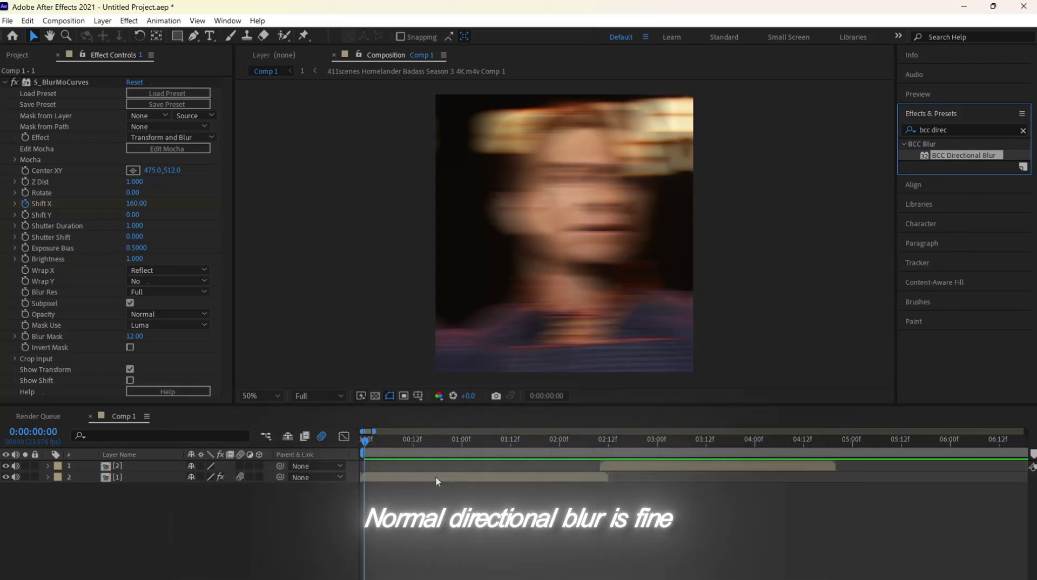
left_click(142, 254)
type("2")
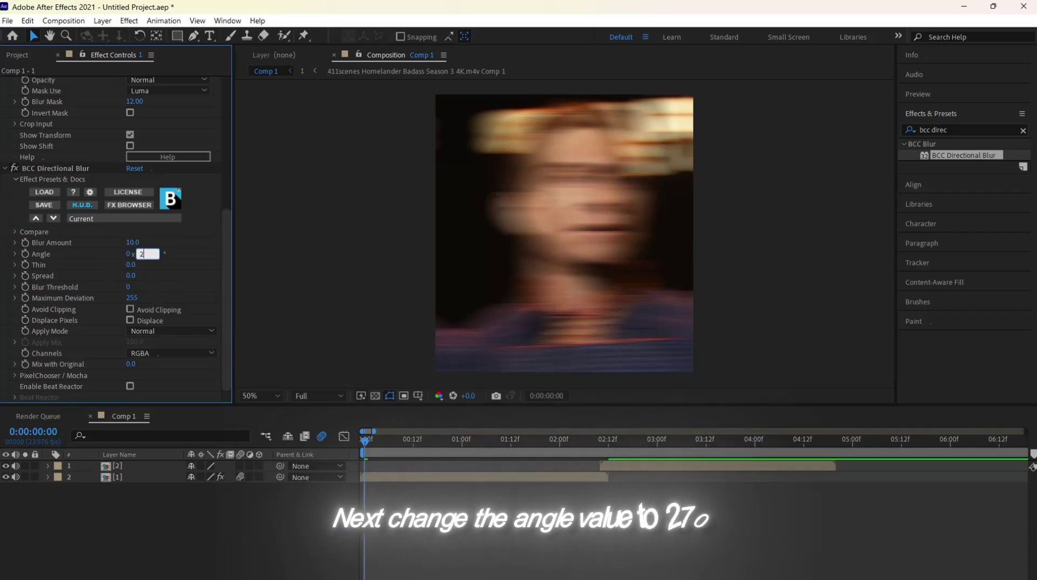
type("60")
key("BackSpace")
key("BackSpace")
type("70")
key("Return")
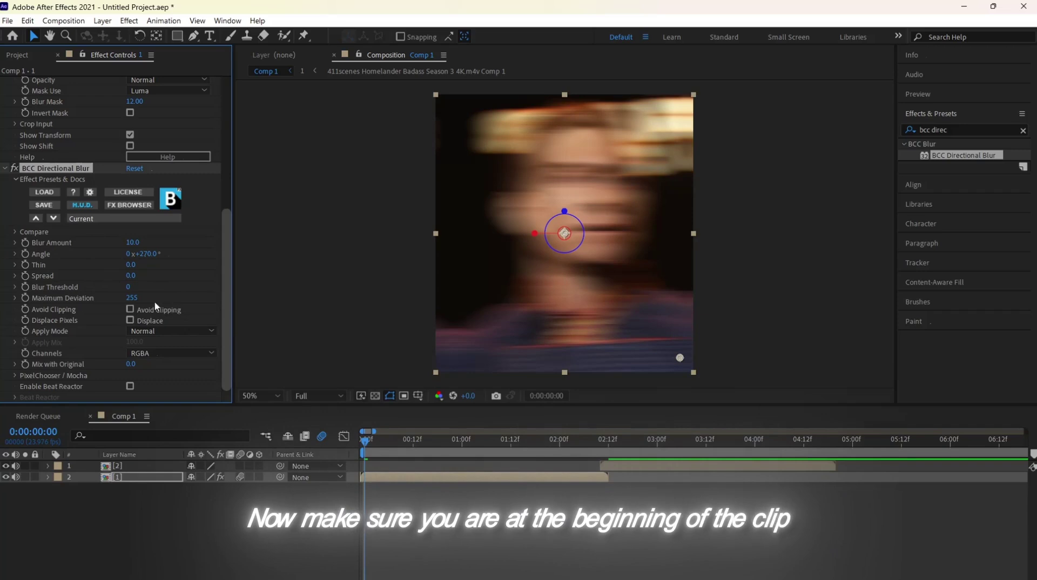
- Keyframe the directional blur's Blur Amount at 150 on the first frame and reveal clip 1's keyframes
left_click(132, 243)
type("150")
key("Return")
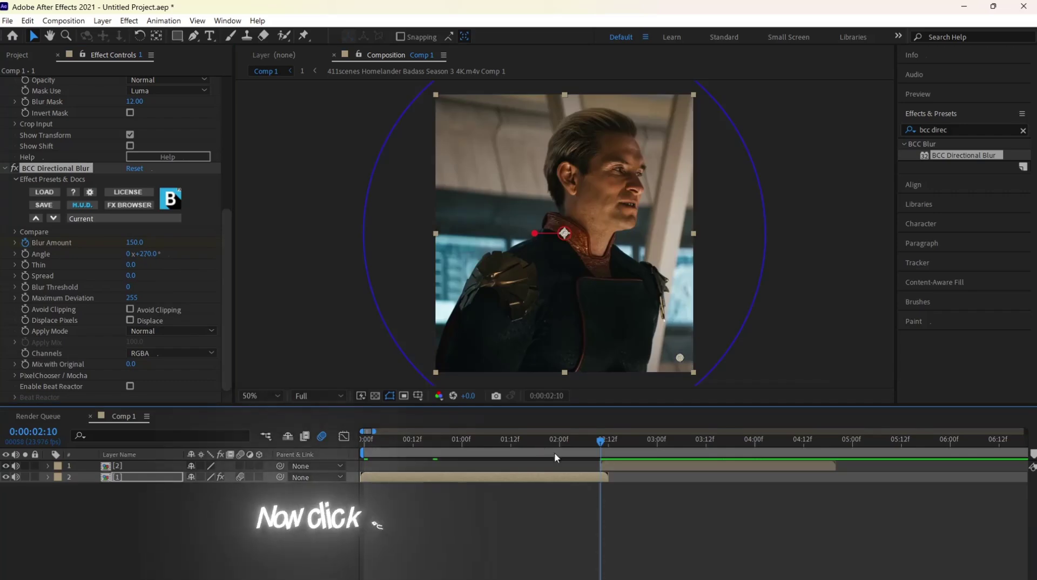
key("u")
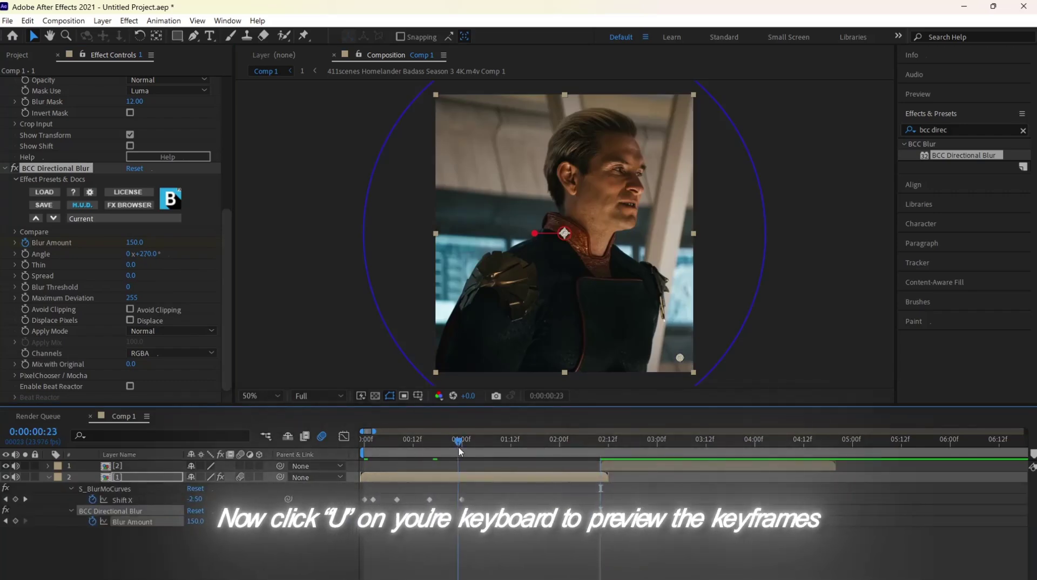
- Keyframe Blur Amount at 0 at 0:00:01:00, in line with the last Shift X keyframe, and preview the blur
left_click(461, 452)
left_click_drag(459, 452, 365, 452)
type("0")
key("Return")
key("space")
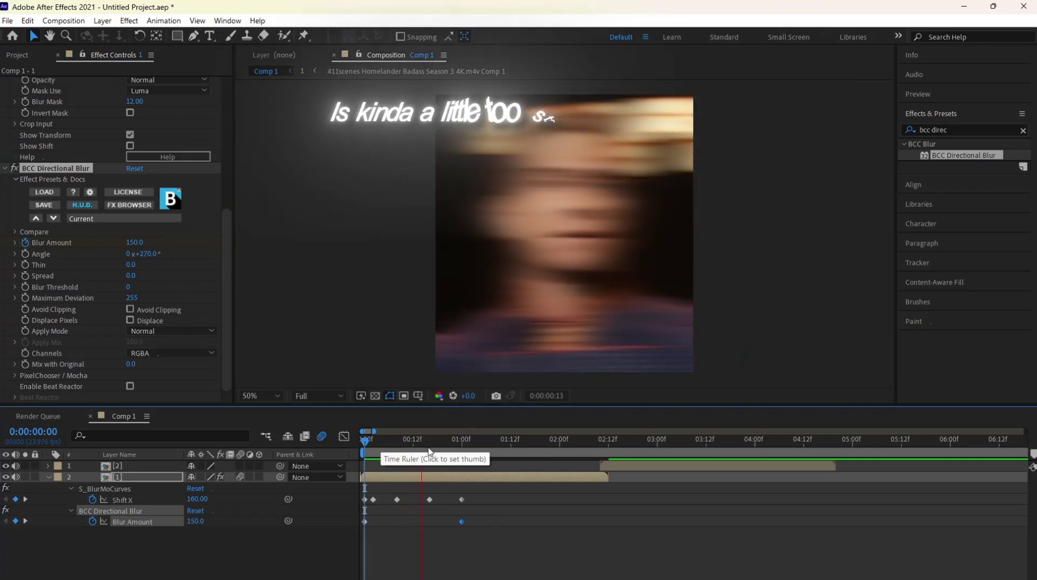
key("space")
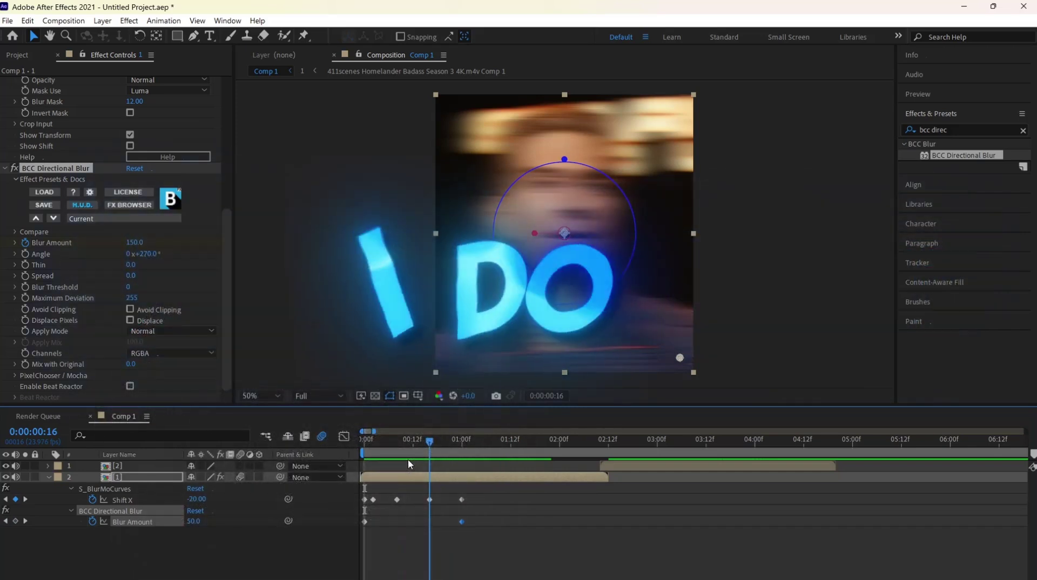
- Apply Easy Ease to both Blur Amount keyframes
key("Home")
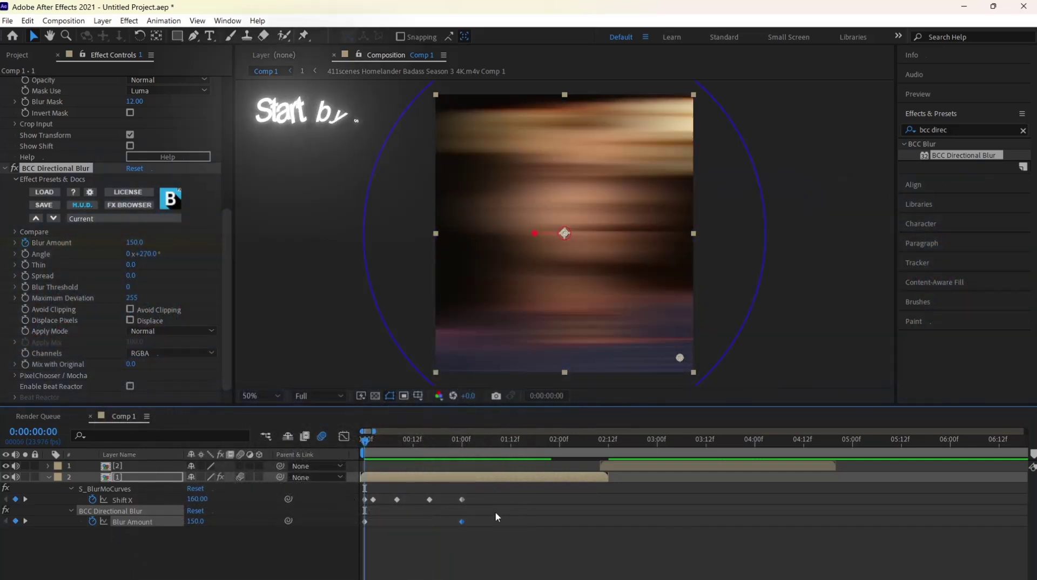
left_click_drag(497, 520, 339, 535)
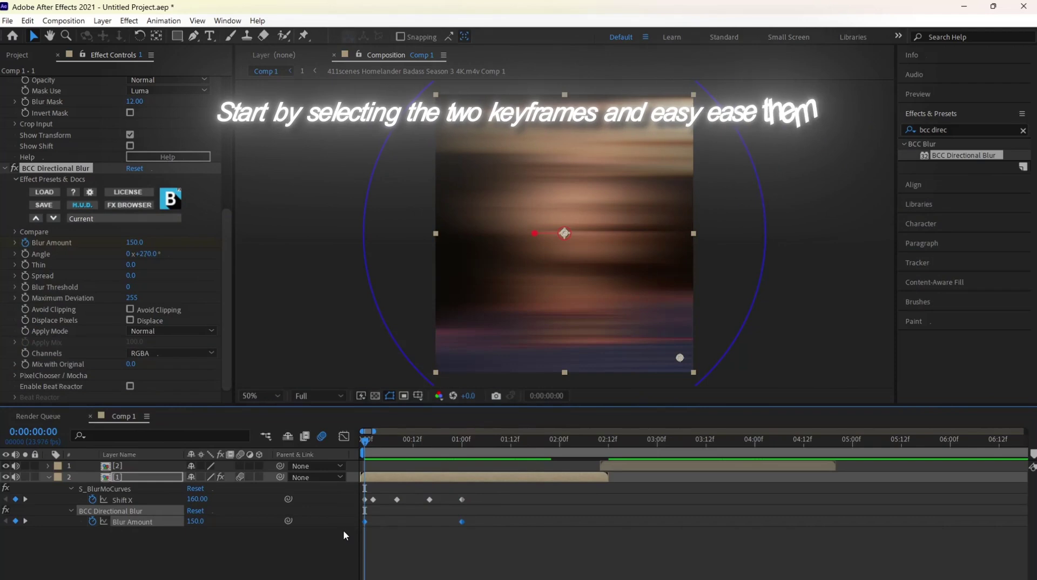
key("F9")
left_click(368, 510)
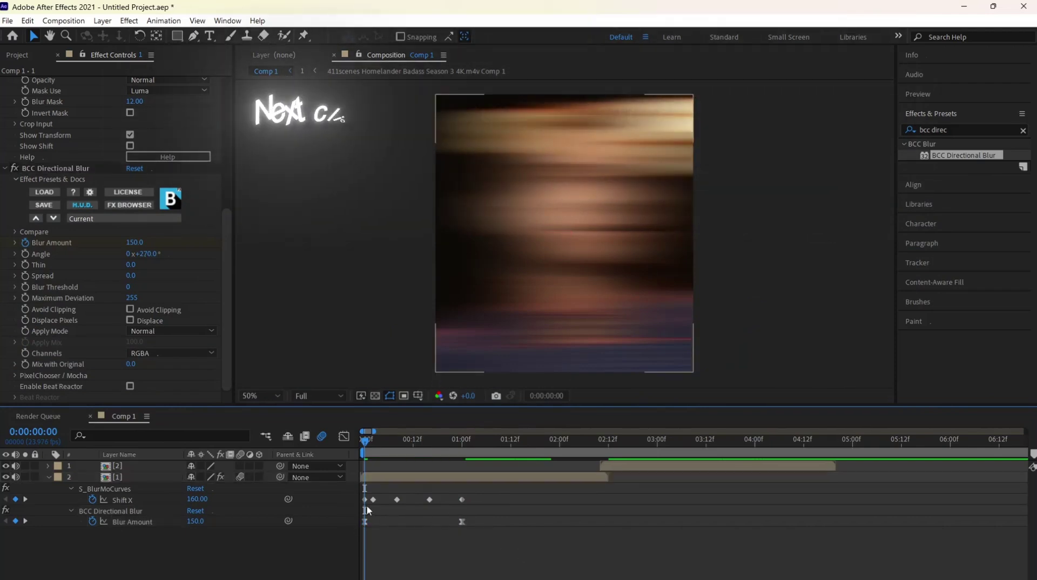
- Reshape the Blur Amount graph so the blur falls steeply at first and flattens out, and preview the clip
left_click(461, 521)
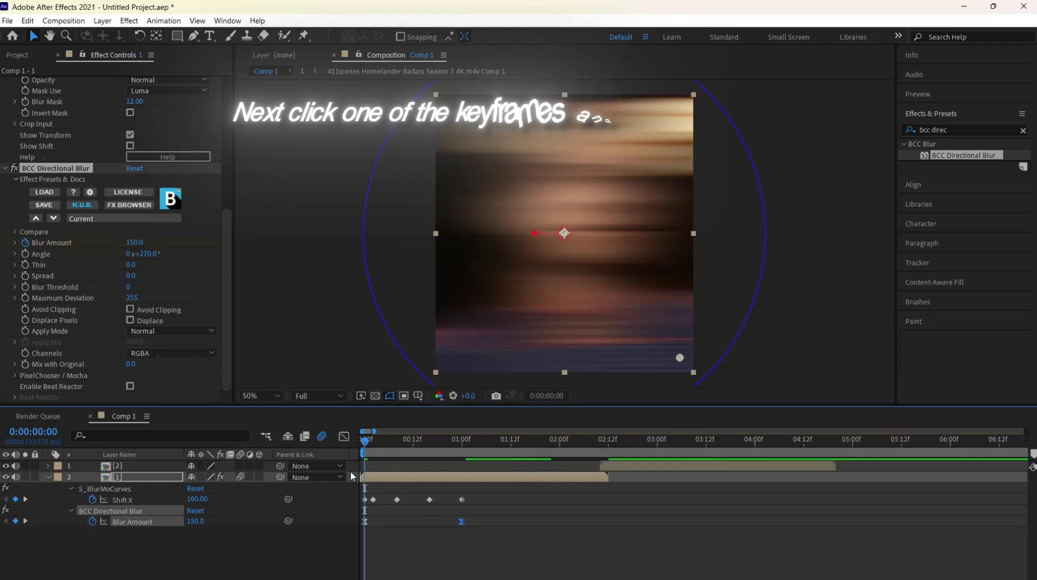
left_click(344, 436)
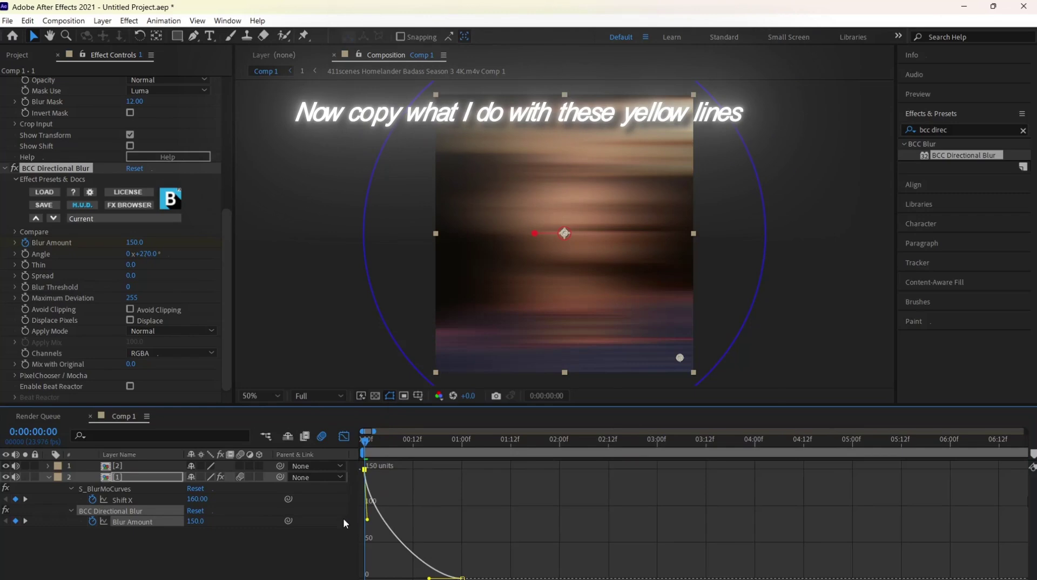
left_click_drag(342, 517, 333, 529)
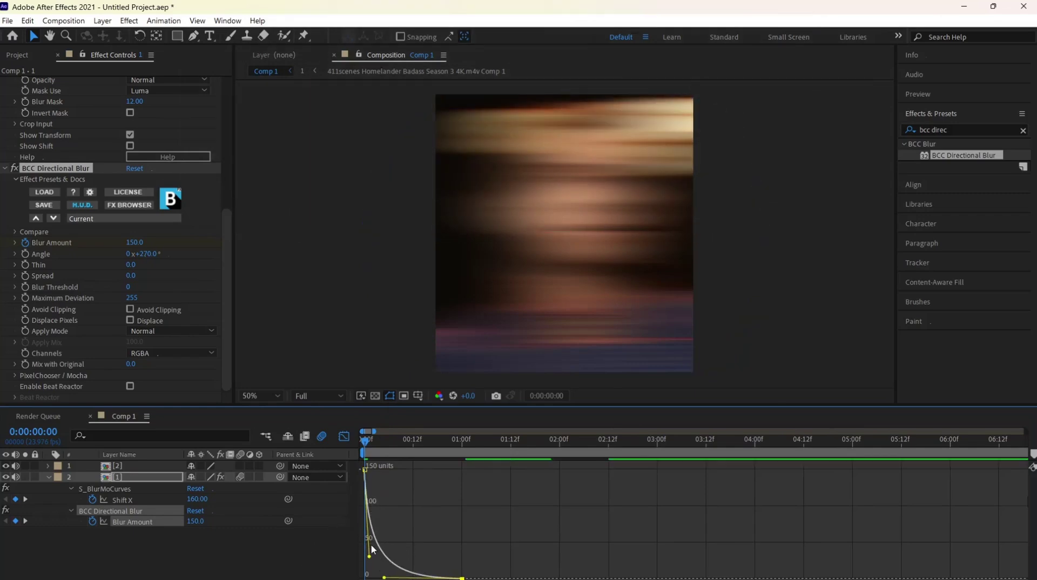
key("space")
key("space")
key("space")
left_click_drag(395, 444, 361, 465)
key("space")
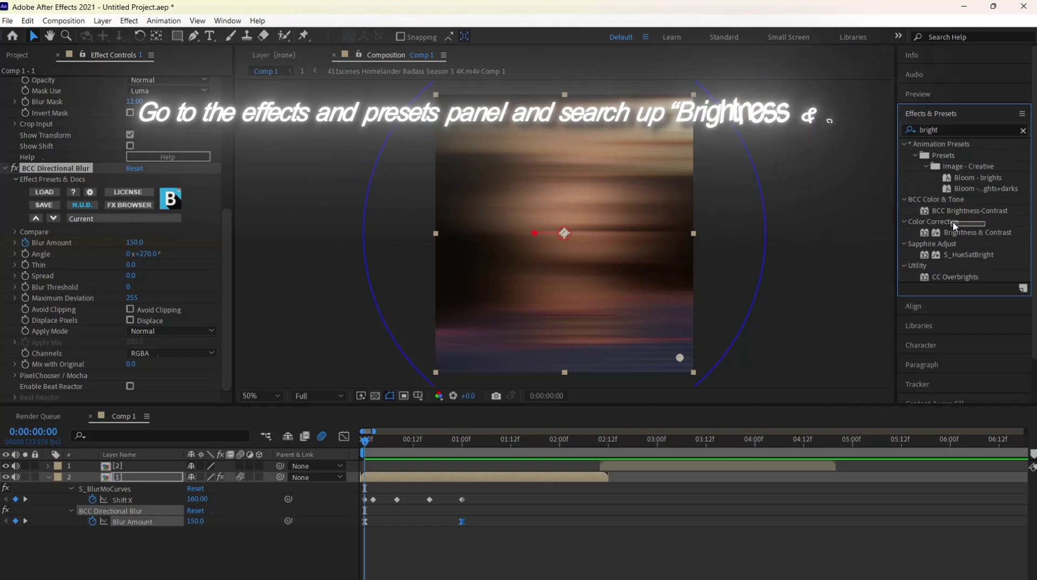
- Apply Brightness & Contrast to clip 1 and keyframe its Brightness at 130 on the first frame
left_click_drag(958, 229, 517, 260)
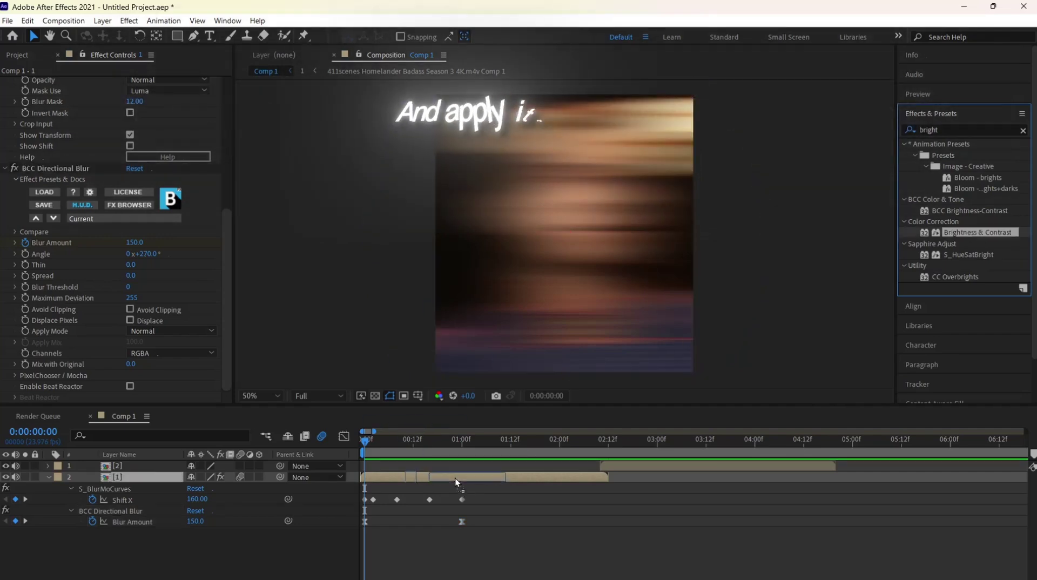
left_click_drag(454, 479, 455, 479)
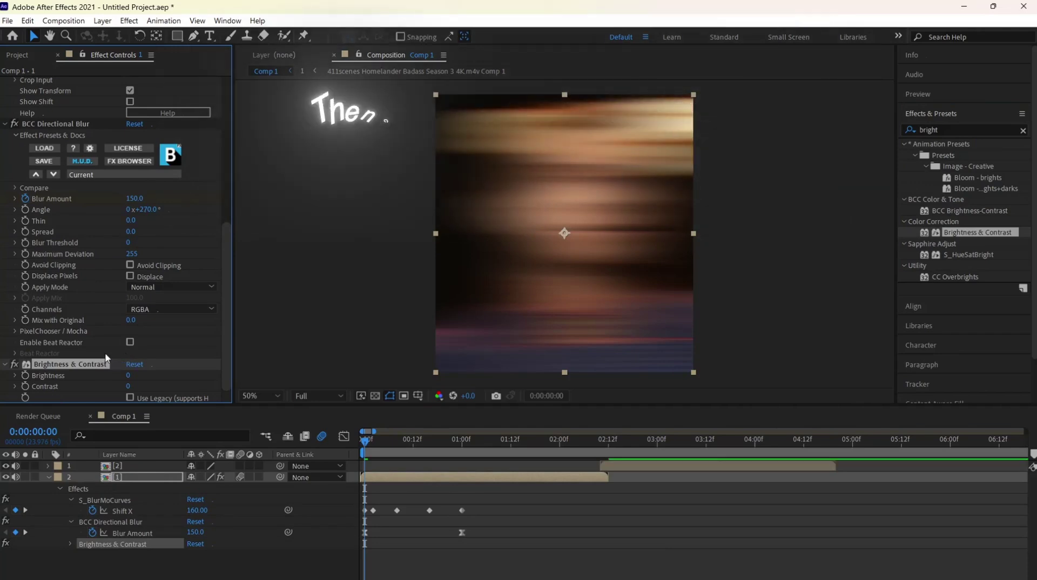
key("Return")
- Keyframe Brightness at 0 at 0:00:02:09 near the end of clip 1 and preview the result
left_click_drag(562, 440, 597, 440)
left_click(136, 377)
type("0")
key("Return")
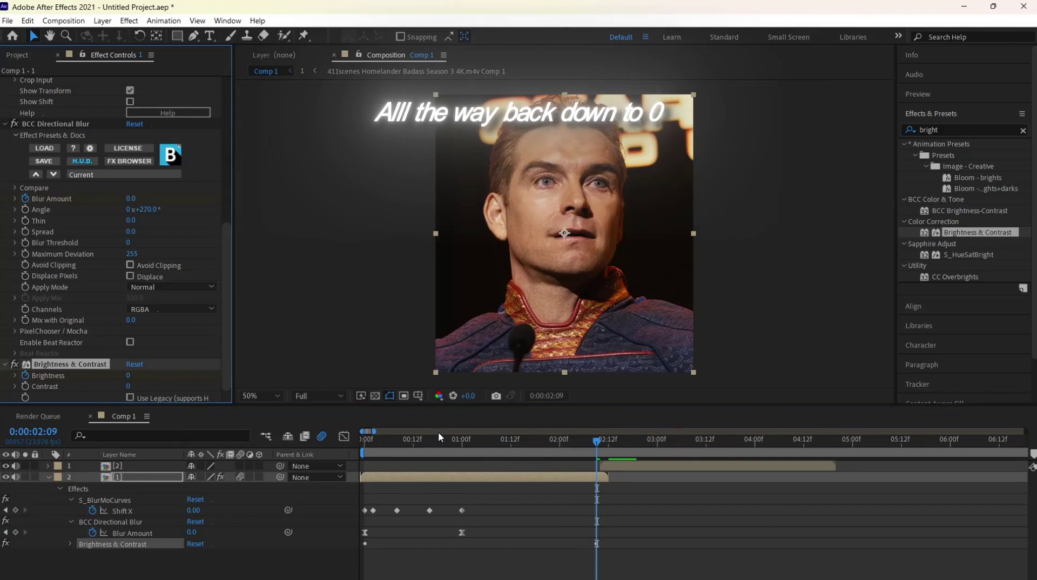
key("space")
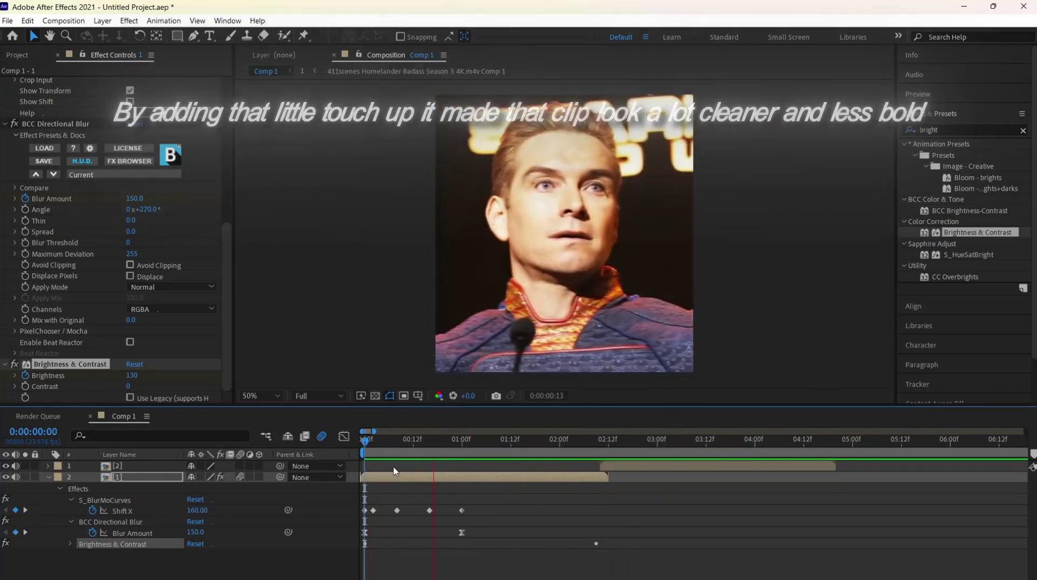
- Copy the S_BlurMoCurves, BCC Directional Blur and Brightness & Contrast effects with their keyframes from clip 1
key("space")
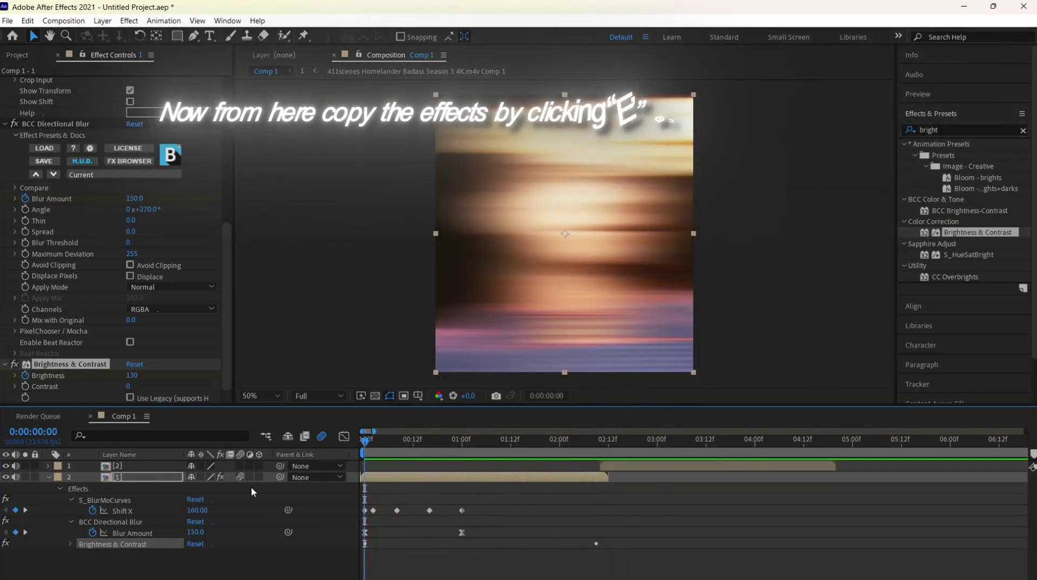
key("e")
left_click_drag(53, 492, 165, 521)
key("ctrl+c")
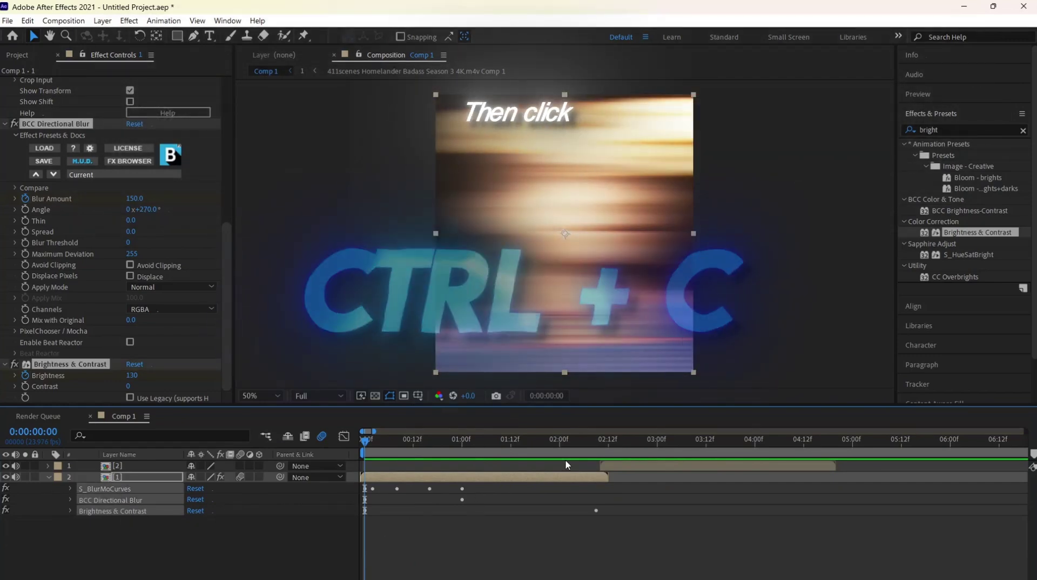
- Paste the copied effects onto clip 2 at its first frame, 0:00:02:10, and preview the composition from the start
left_click(613, 452)
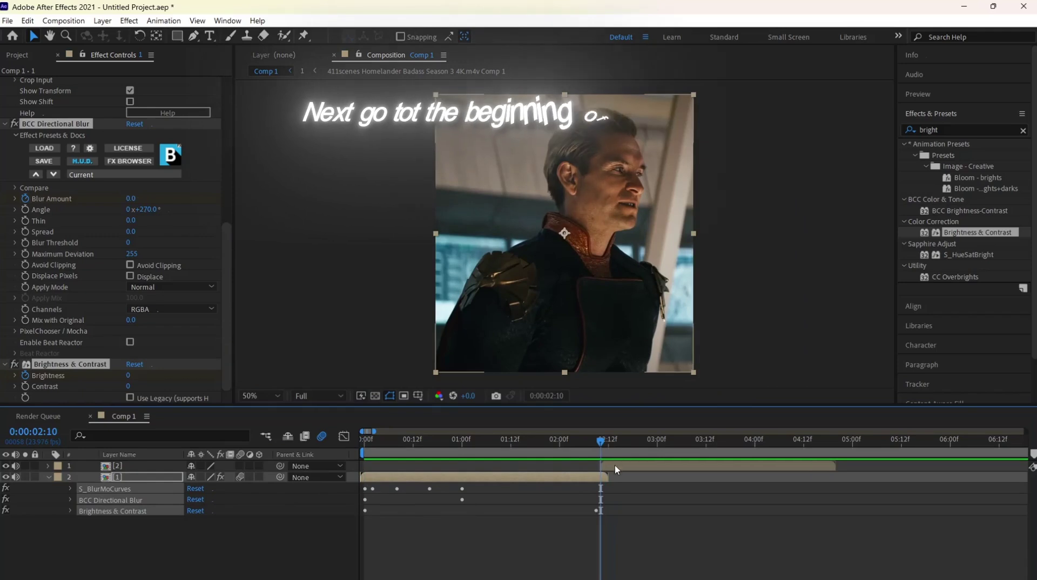
left_click(615, 467)
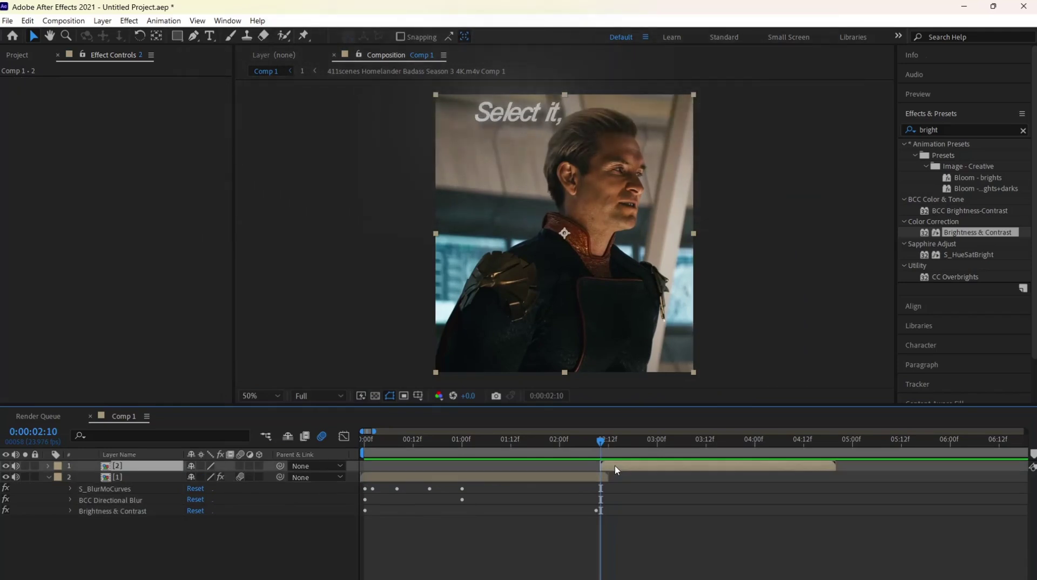
key("ctrl+v")
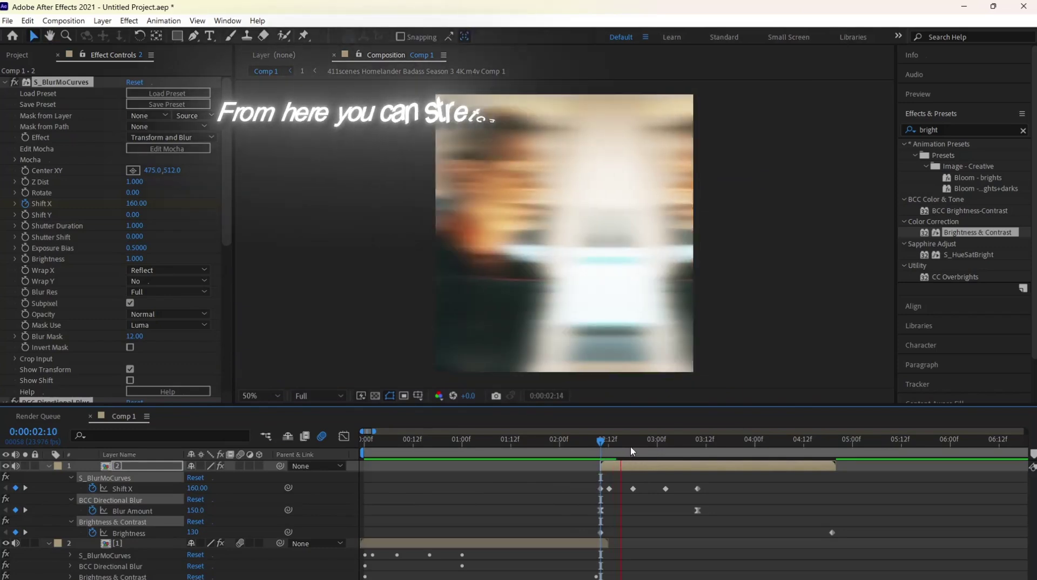
key("Home")
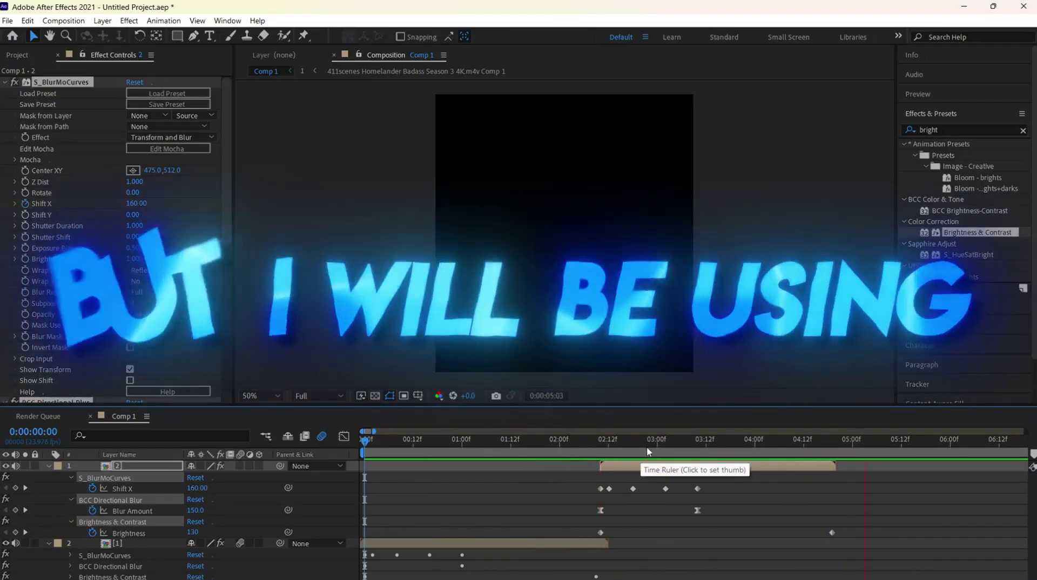
left_click_drag(648, 448, 363, 448)
left_click(512, 517)
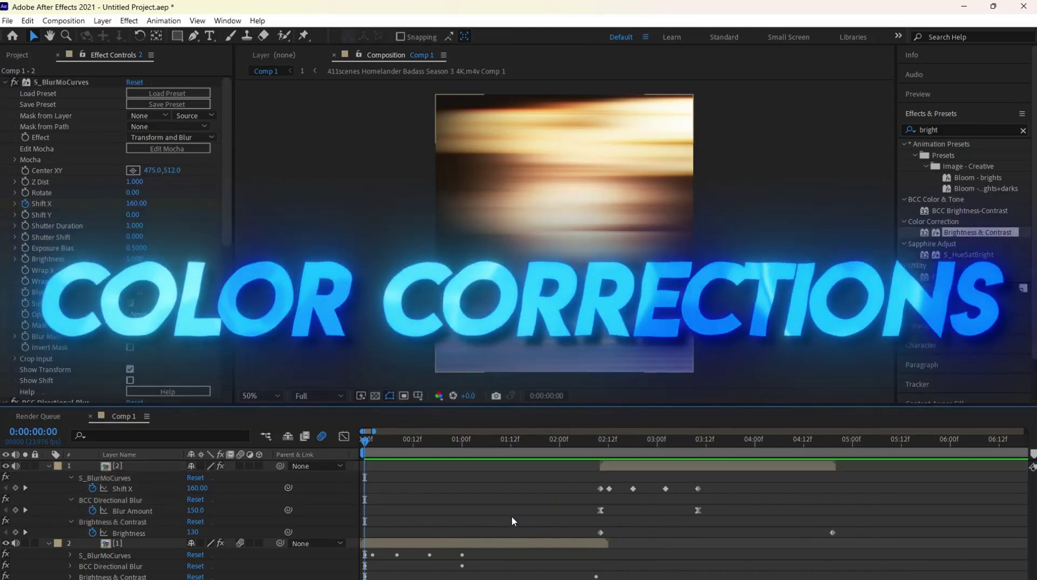
- Collapse both clips' properties and add an adjustment layer spanning from the start of clip 1 to the end of clip 2
key("u")
left_click(677, 467)
left_click_drag(724, 447, 761, 448)
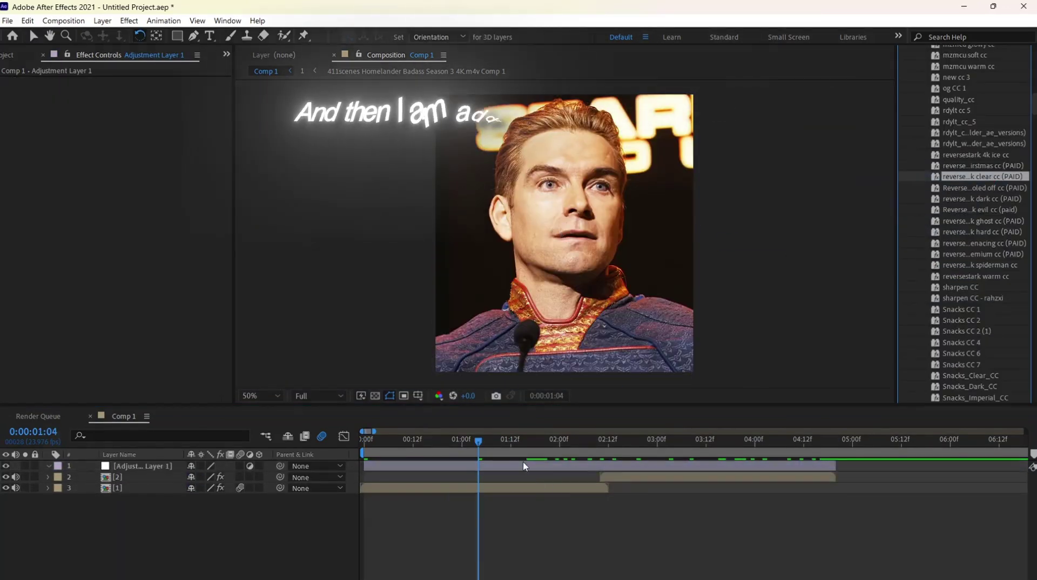
- Apply the "clear cc (PAID)" color correction preset to the adjustment layer and set the layer's opacity to 60%
key("e")
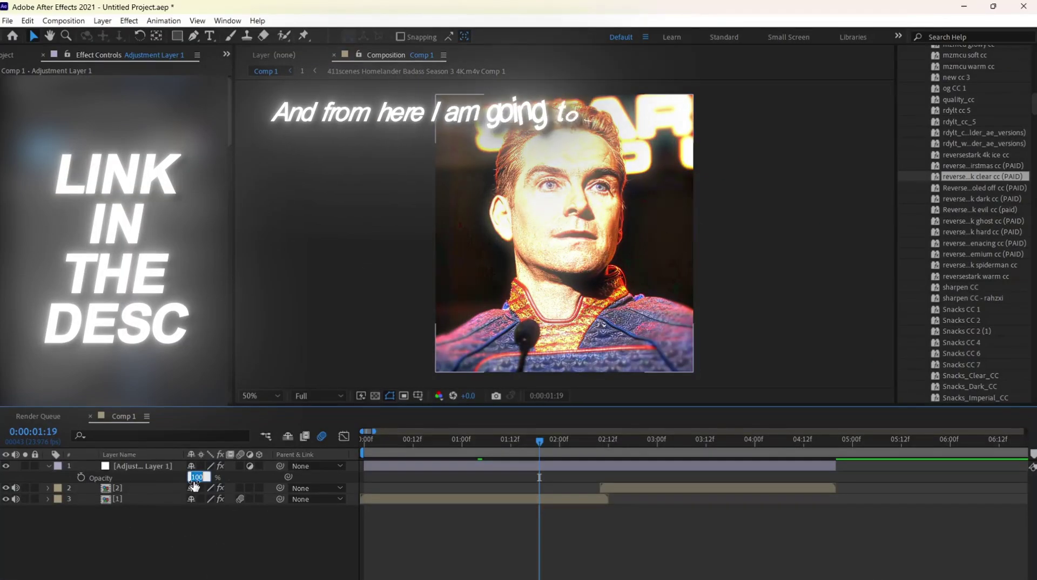
type("60")
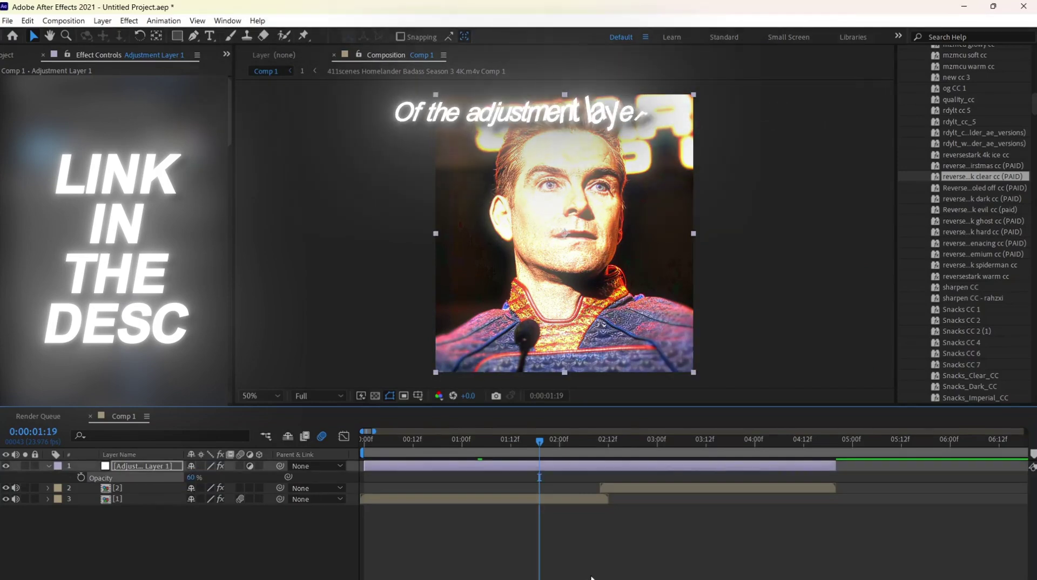